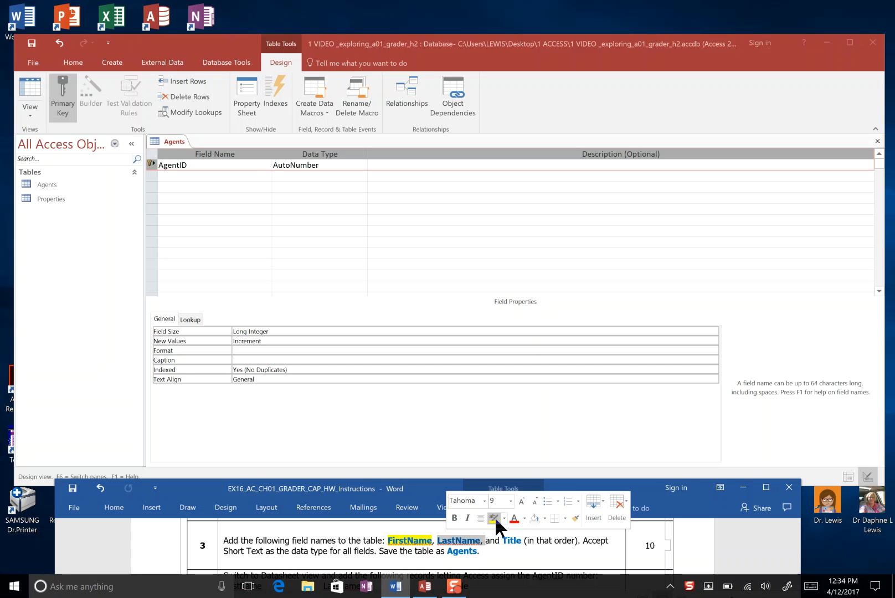
# Highlight LastName and Title in yellow in instruction 3 and start a new line before "Accept Short Text"
pyautogui.click(498, 518)
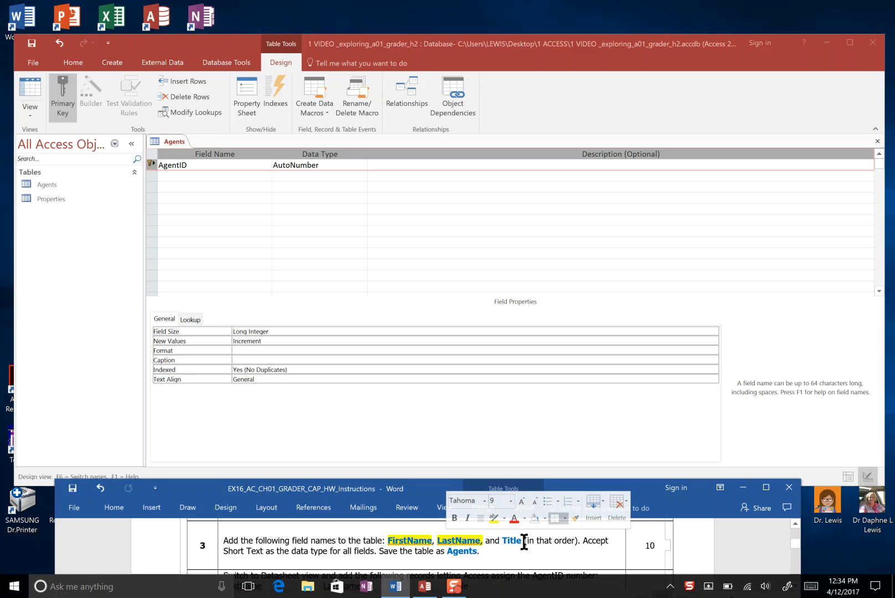
pyautogui.moveTo(525, 540); pyautogui.dragTo(500, 540)
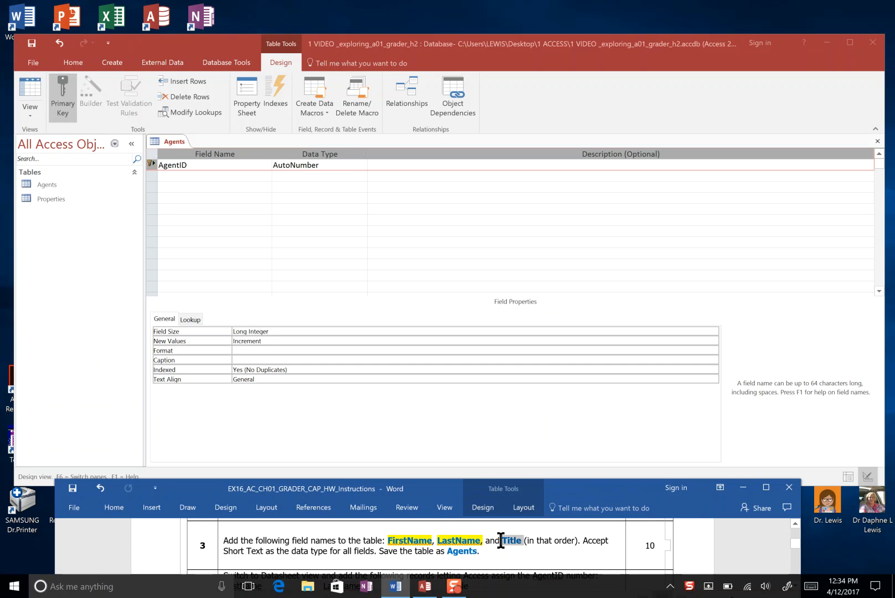
pyautogui.click(547, 516)
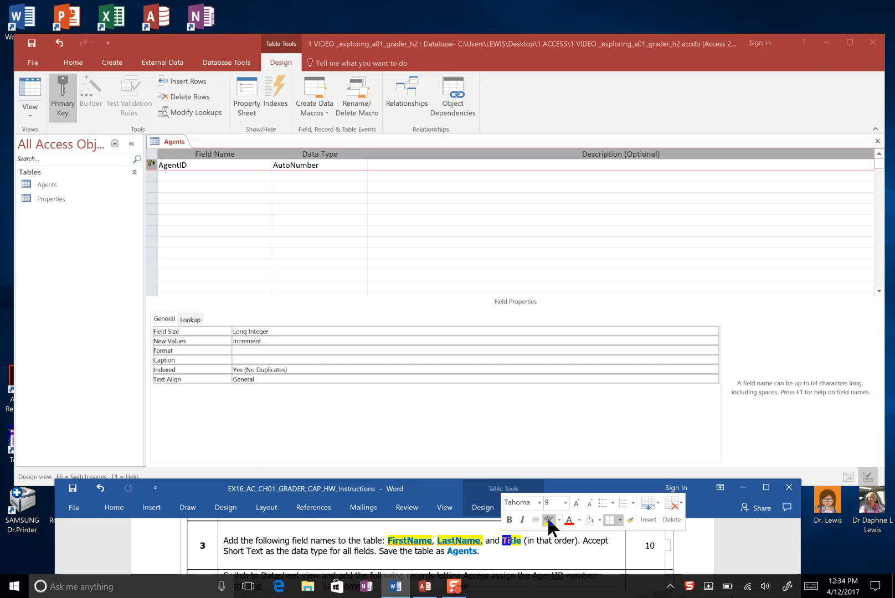
pyautogui.click(587, 555)
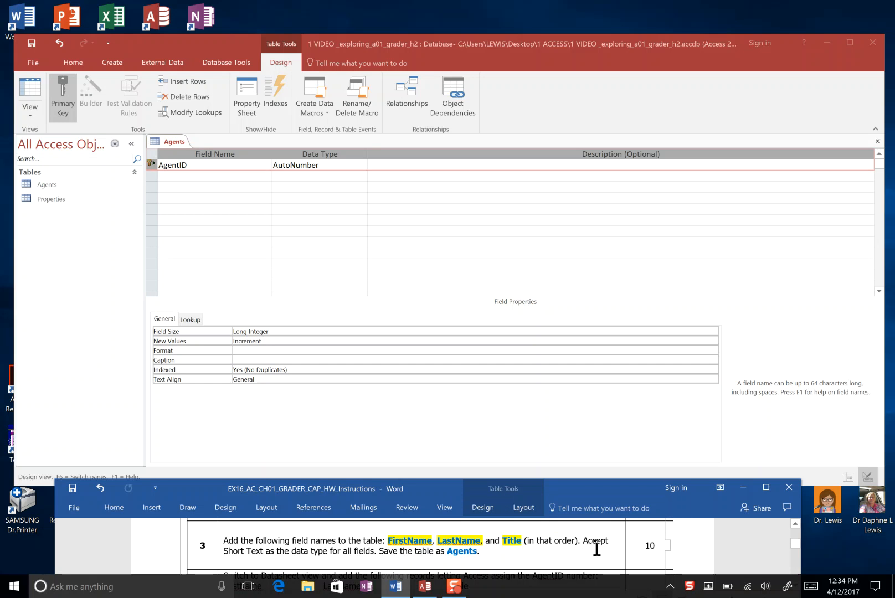
pyautogui.click(583, 543)
pyautogui.press('Return')
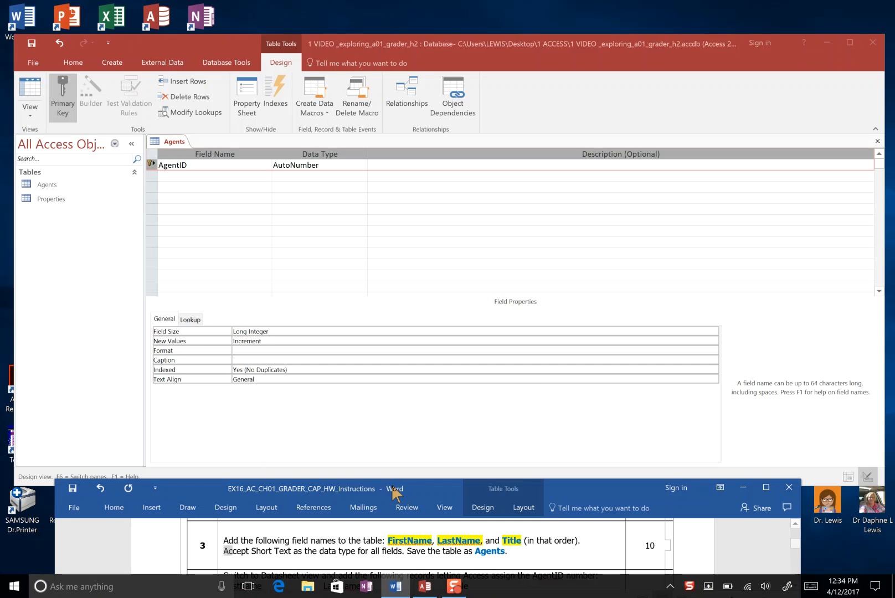
# Switch to Access and add a FirstName field with the Short Text data type below AgentID in the Agents table
pyautogui.click(227, 154)
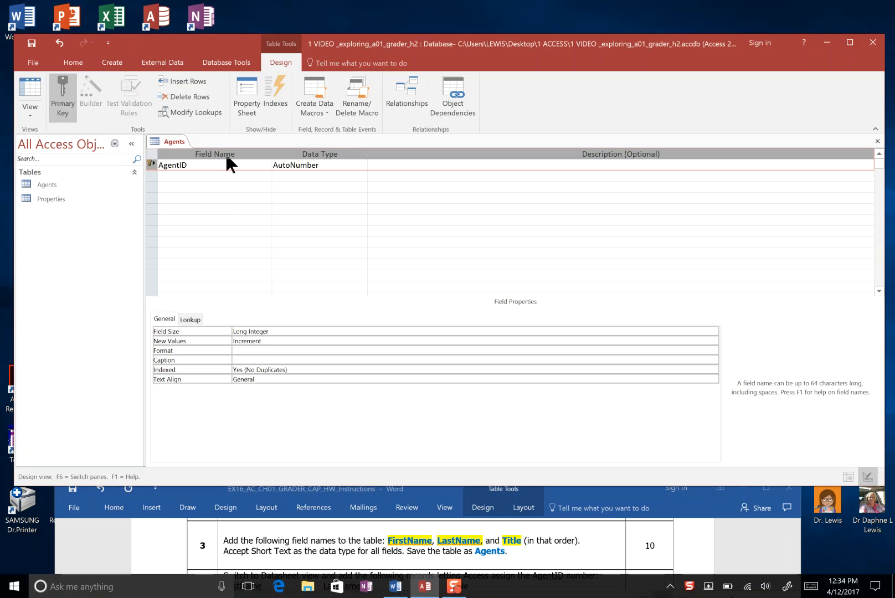
pyautogui.click(221, 198)
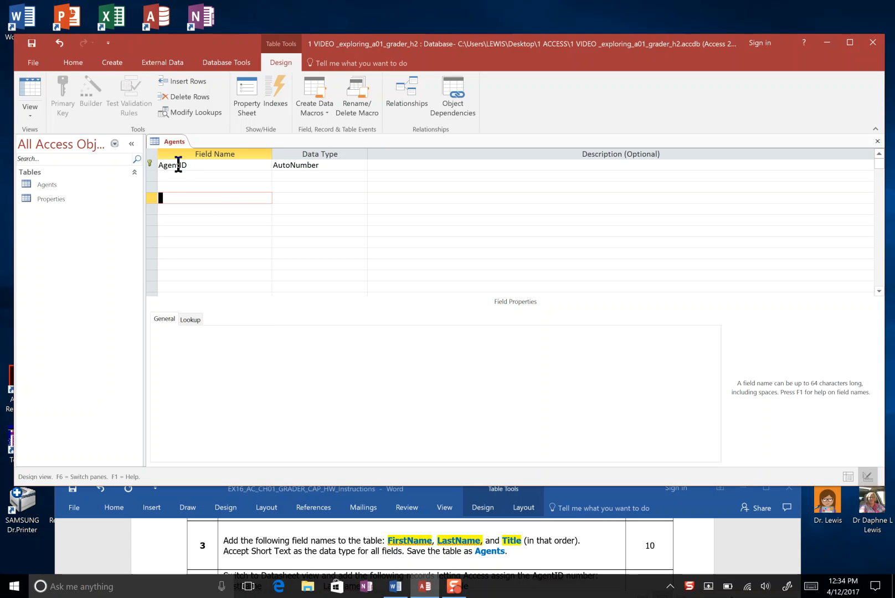
pyautogui.click(206, 175)
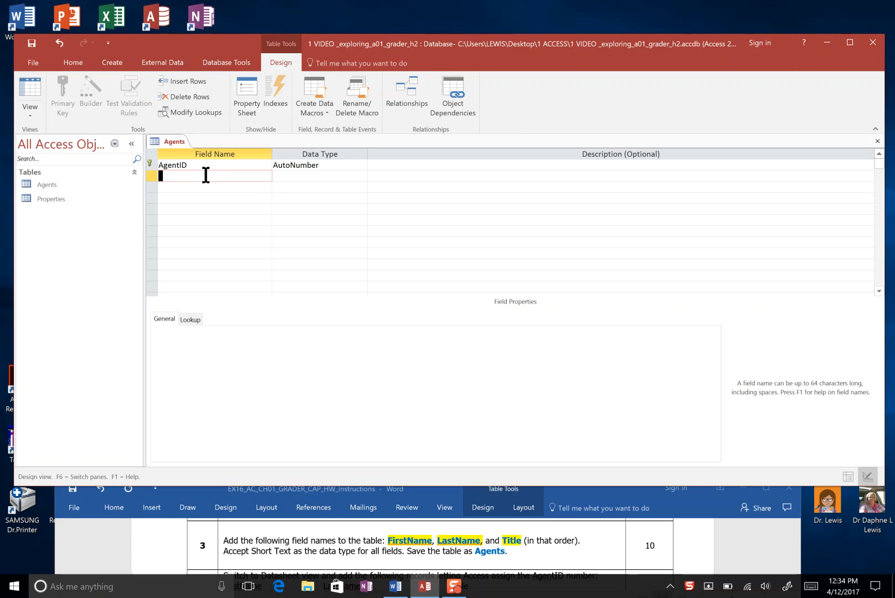
pyautogui.write('FirstName')
pyautogui.press('Tab')
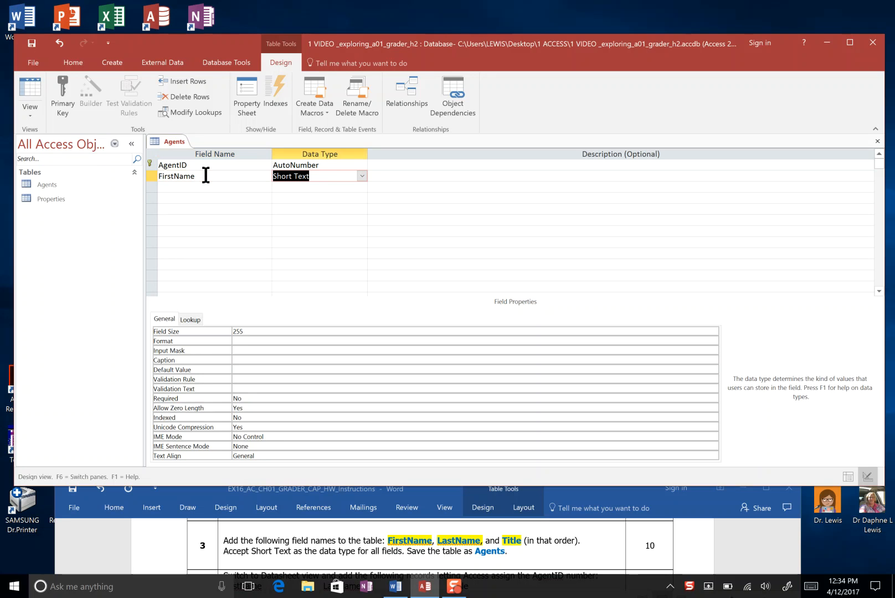
pyautogui.press('Tab')
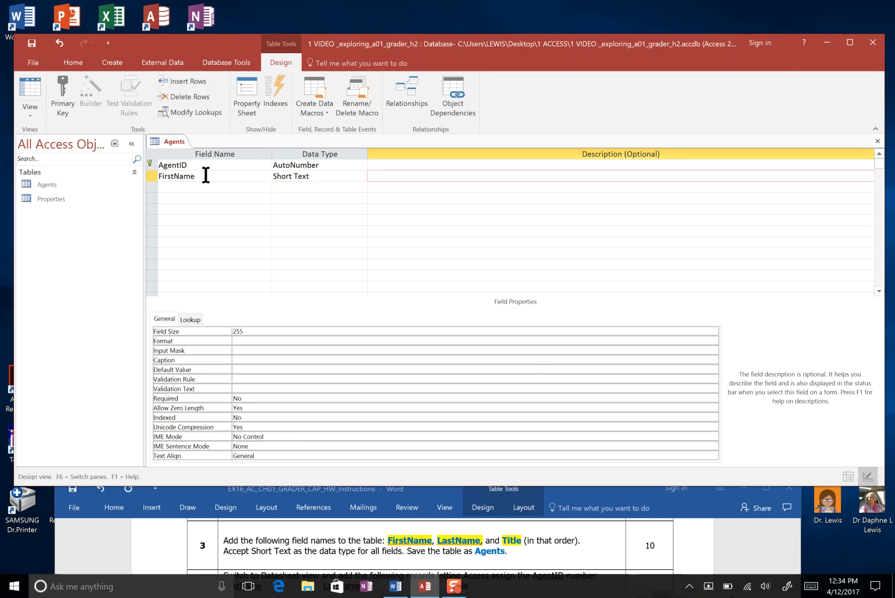
pyautogui.press('Tab')
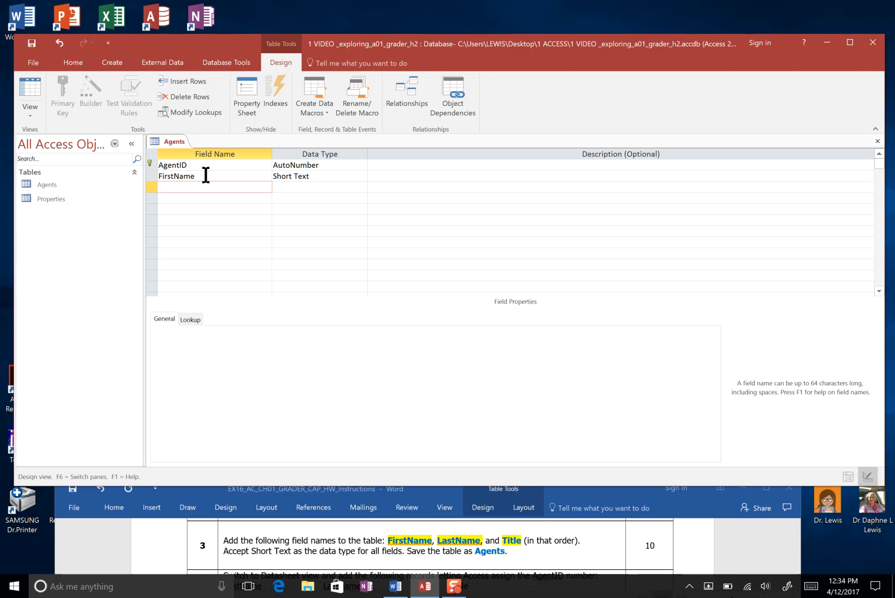
pyautogui.hotkey('shift', 'Tab')
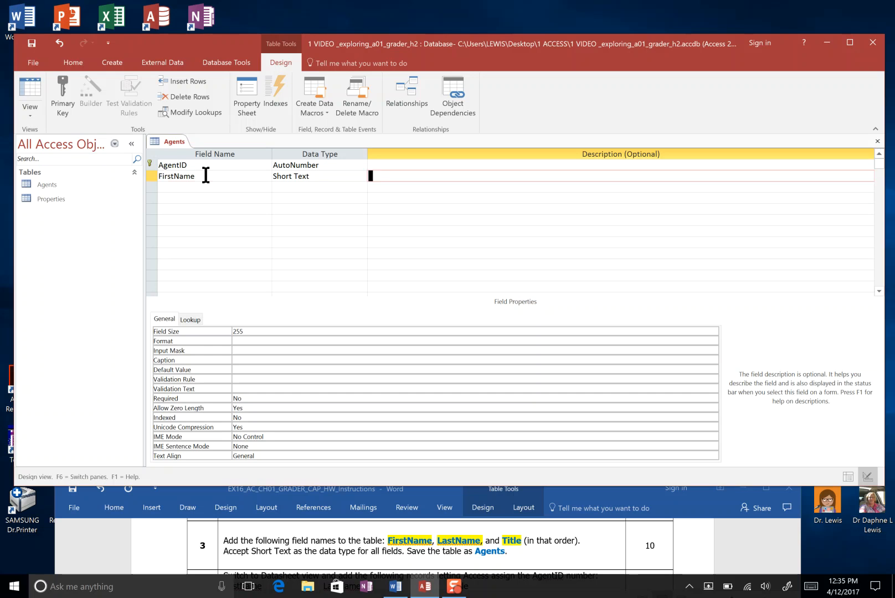
pyautogui.press('Tab')
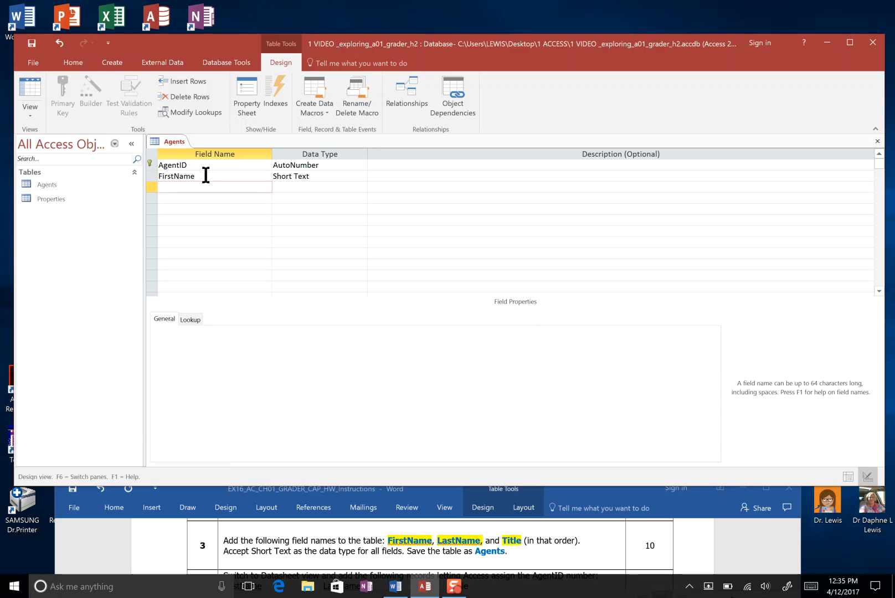
# Add LastName and Title fields below FirstName, keeping Short Text as the data type for both
pyautogui.write('LastName')
pyautogui.press('Tab')
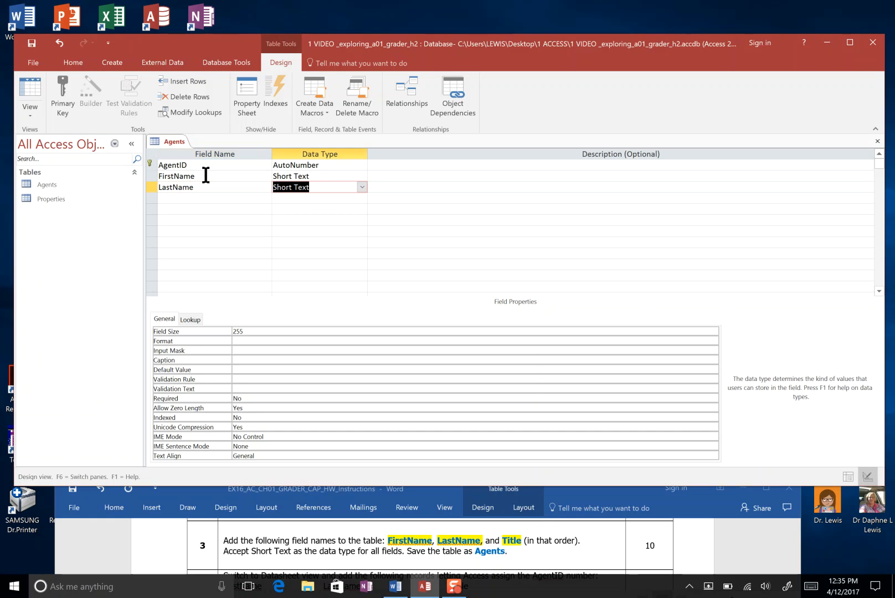
pyautogui.press('Tab')
pyautogui.press('Tab')
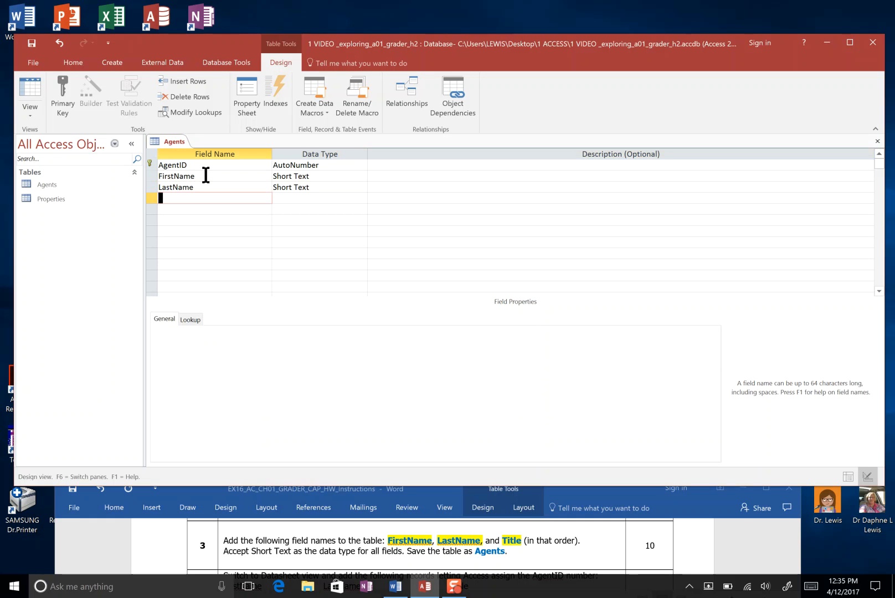
pyautogui.write('Title')
pyautogui.press('Tab')
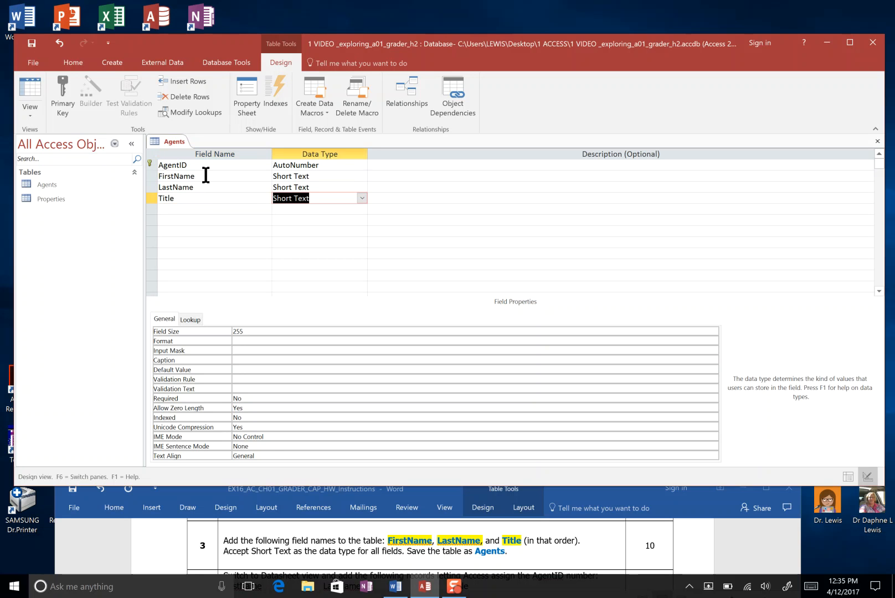
pyautogui.press('Tab')
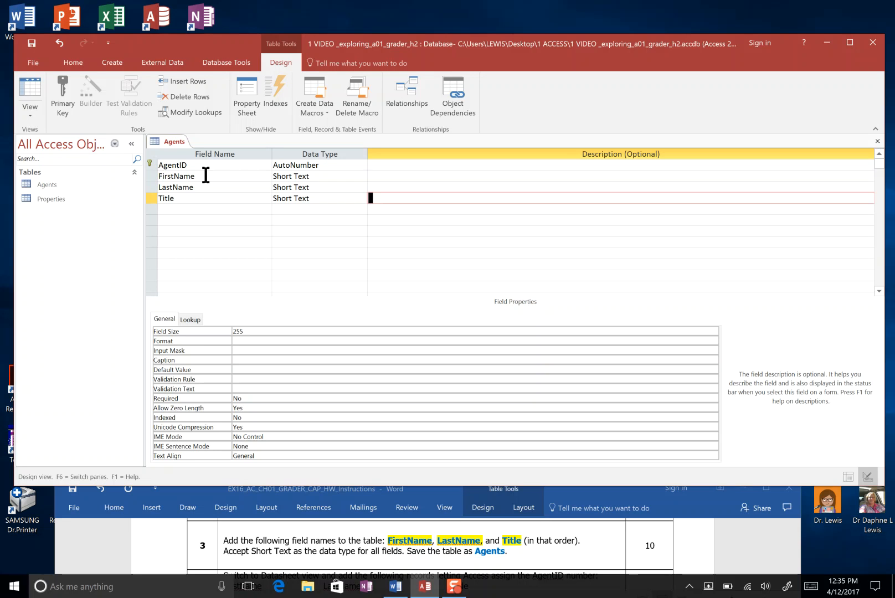
pyautogui.press('Tab')
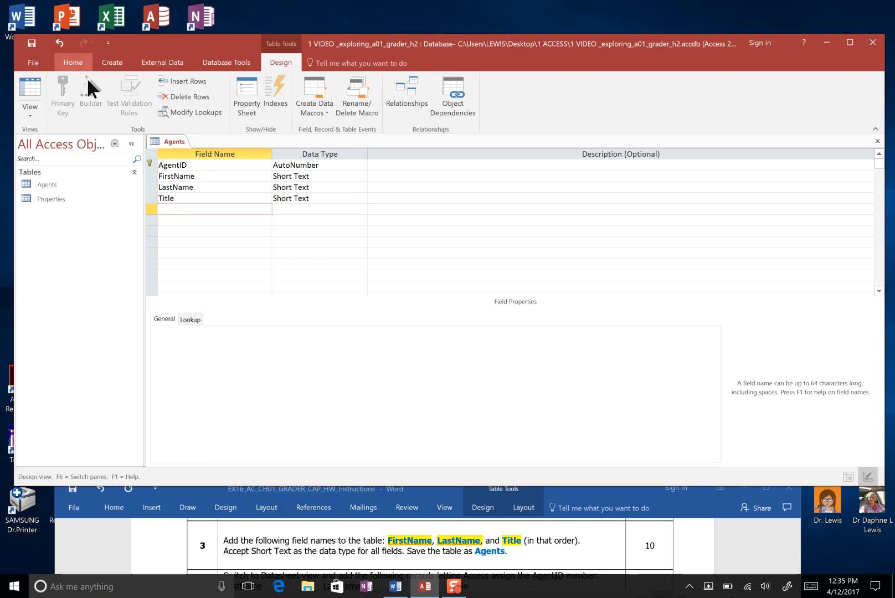
# Save the Agents table design and switch the table to Datasheet View
pyautogui.rightClick(178, 142)
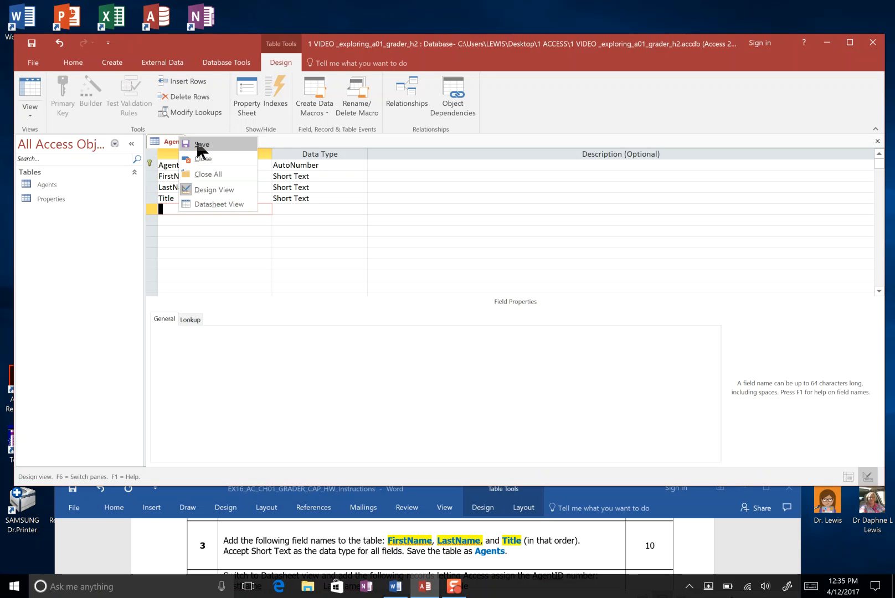
pyautogui.click(198, 146)
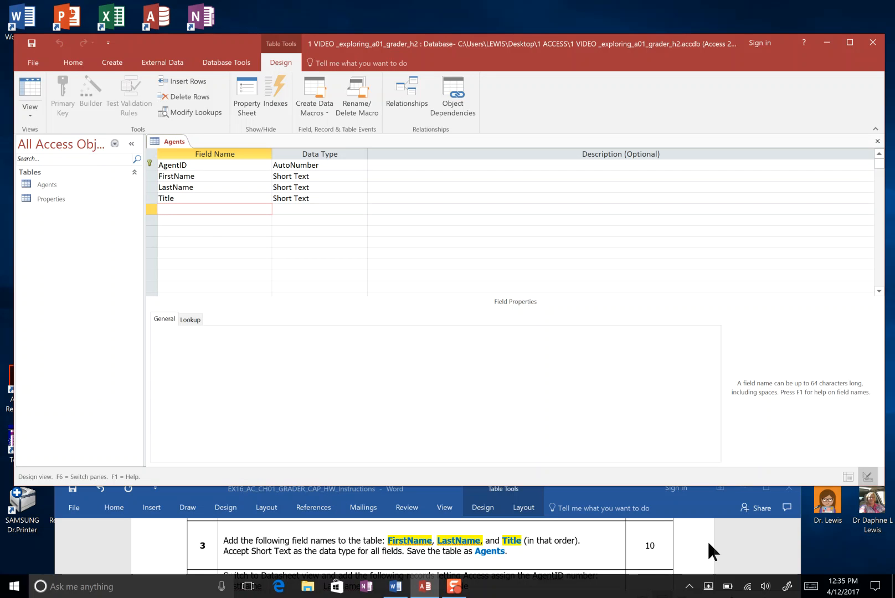
pyautogui.click(460, 592)
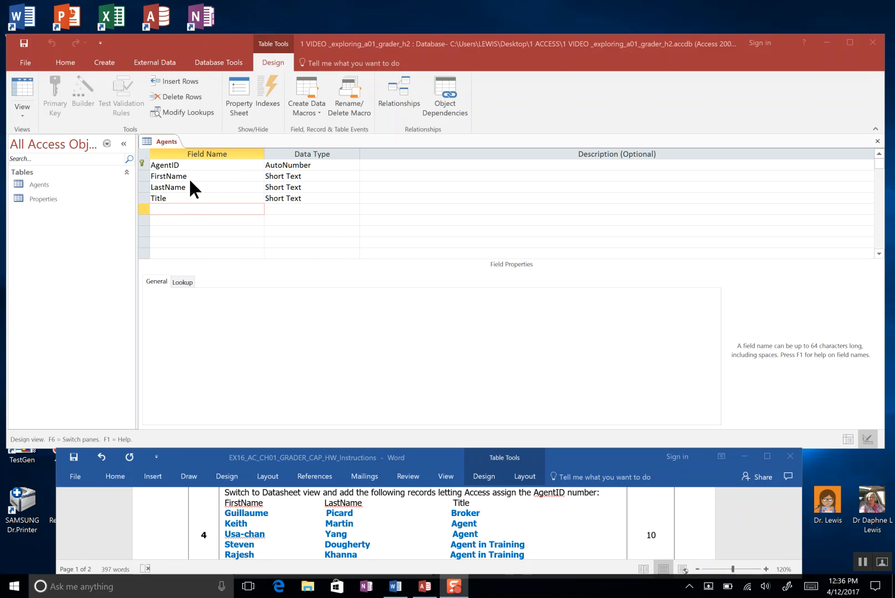
pyautogui.click(18, 119)
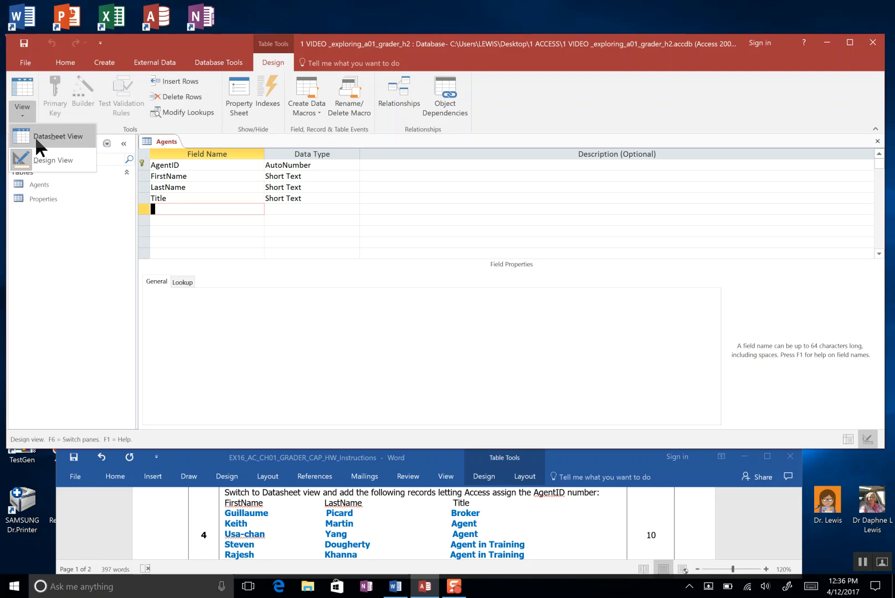
pyautogui.click(34, 136)
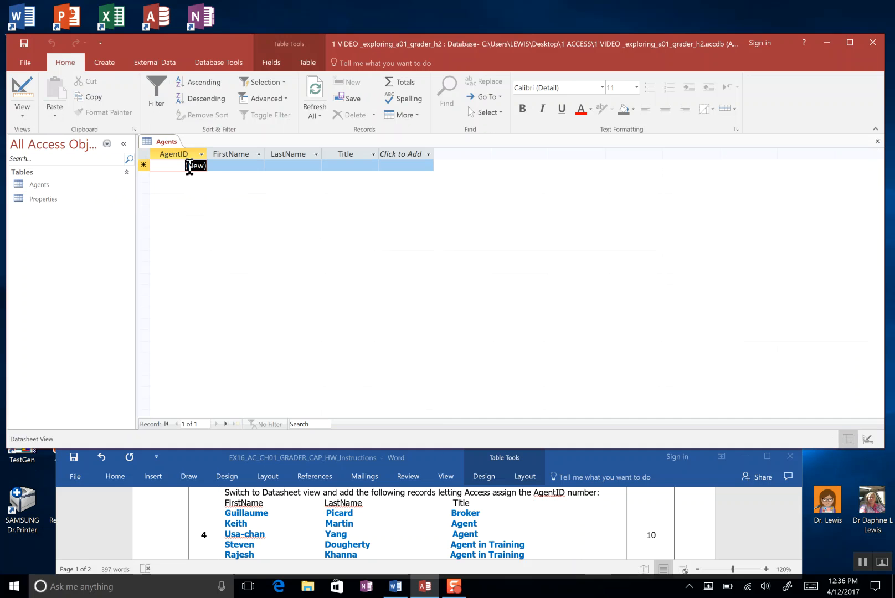
# Enter the first agent's first and last name from instruction 4 in the first record, with the title Broker
pyautogui.press('Tab')
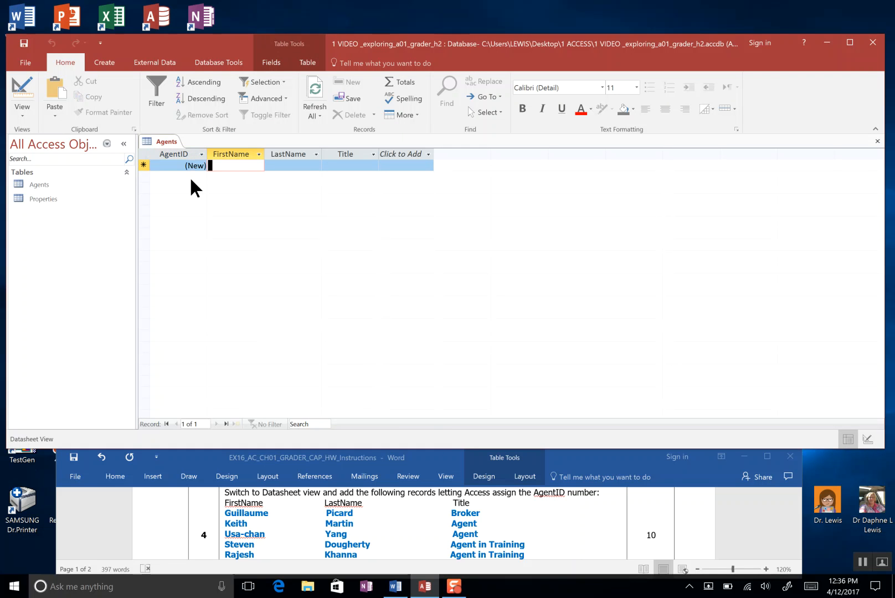
pyautogui.write('Gui')
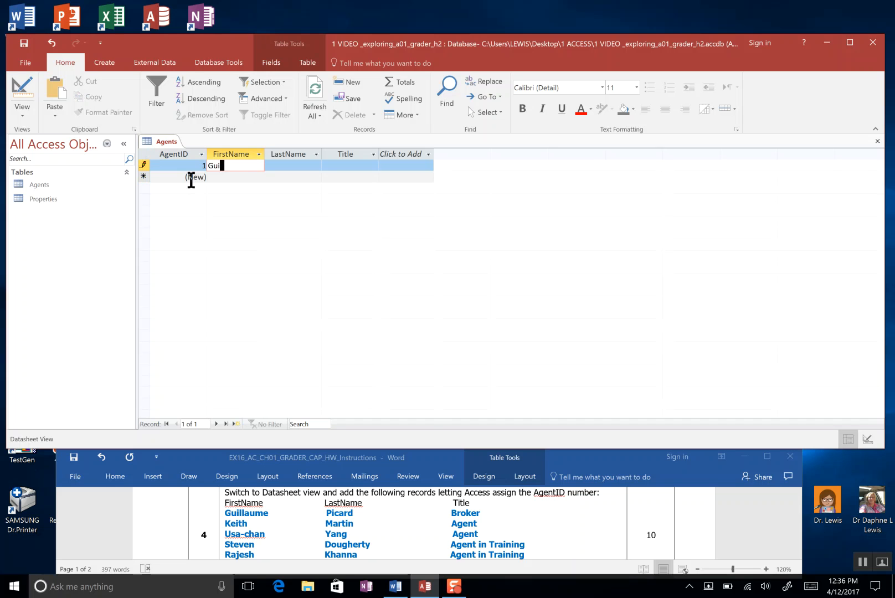
pyautogui.write('llaume')
pyautogui.press('Tab')
pyautogui.write('Picard')
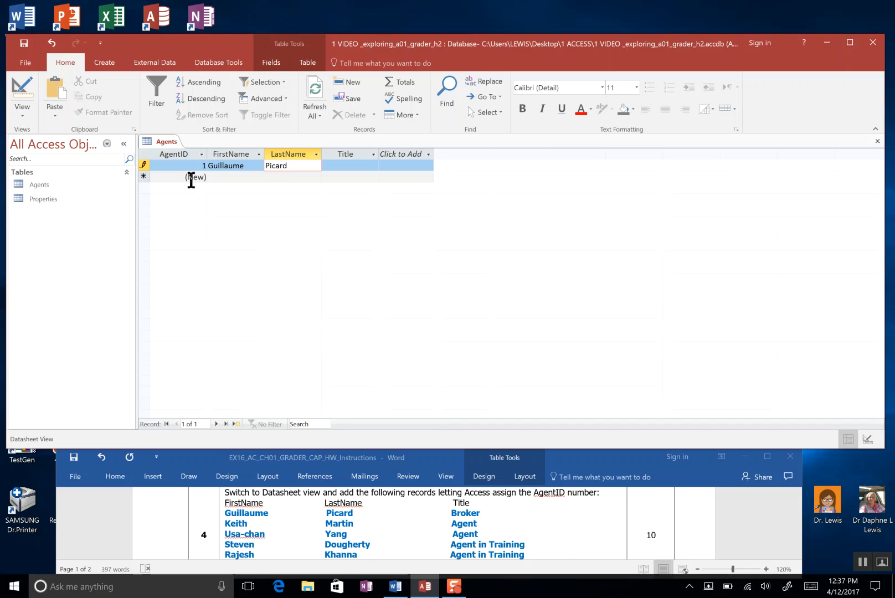
pyautogui.press('Tab')
pyautogui.write('Broker')
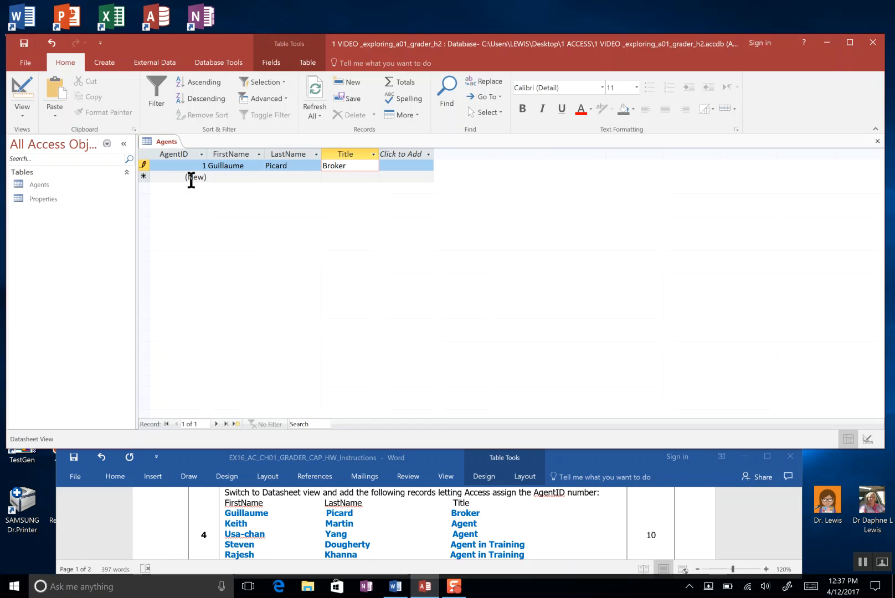
# Add the second listed agent as a new record with first name, last name and the title Agent
pyautogui.click(191, 179)
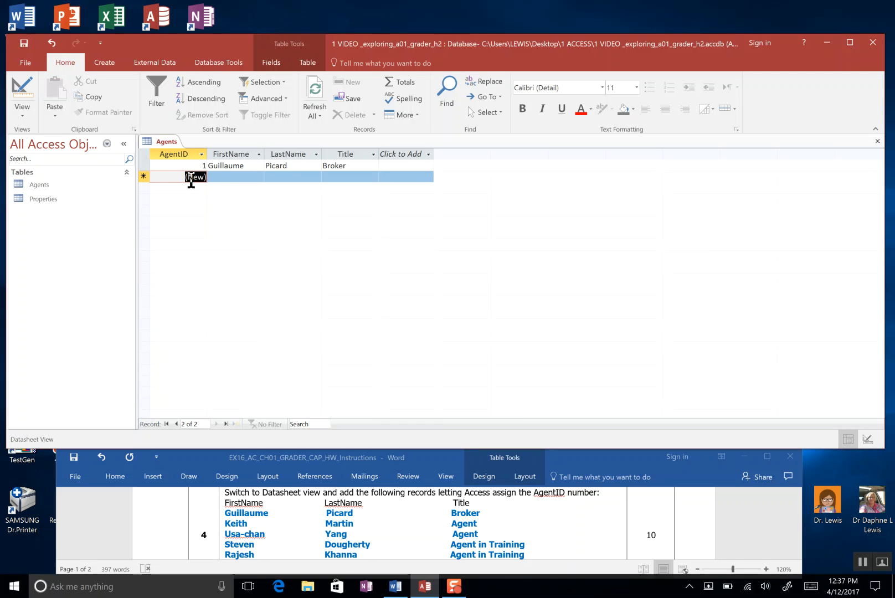
pyautogui.press('Tab')
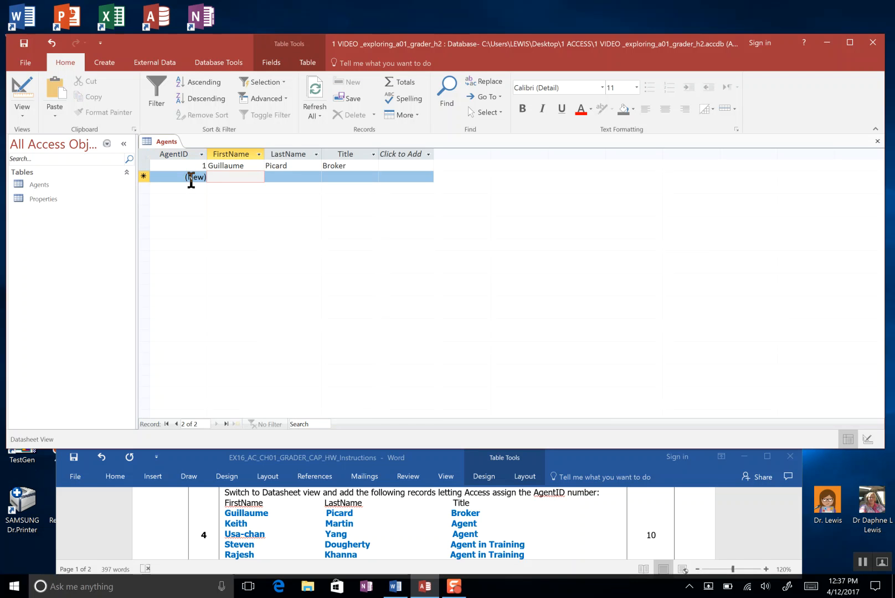
pyautogui.write('Keith')
pyautogui.press('Tab')
pyautogui.write('Martin')
pyautogui.press('Tab')
pyautogui.write('Age')
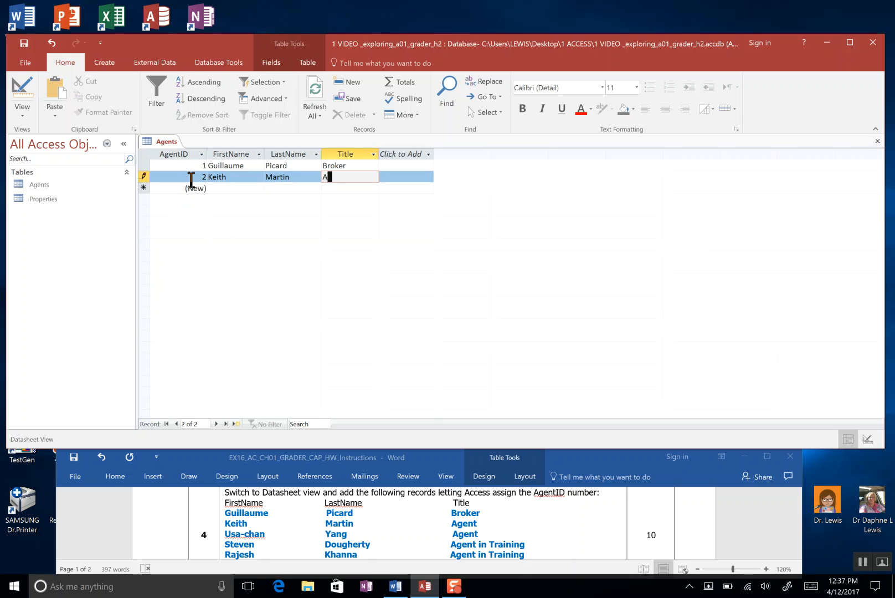
pyautogui.write('nt')
pyautogui.press('Tab')
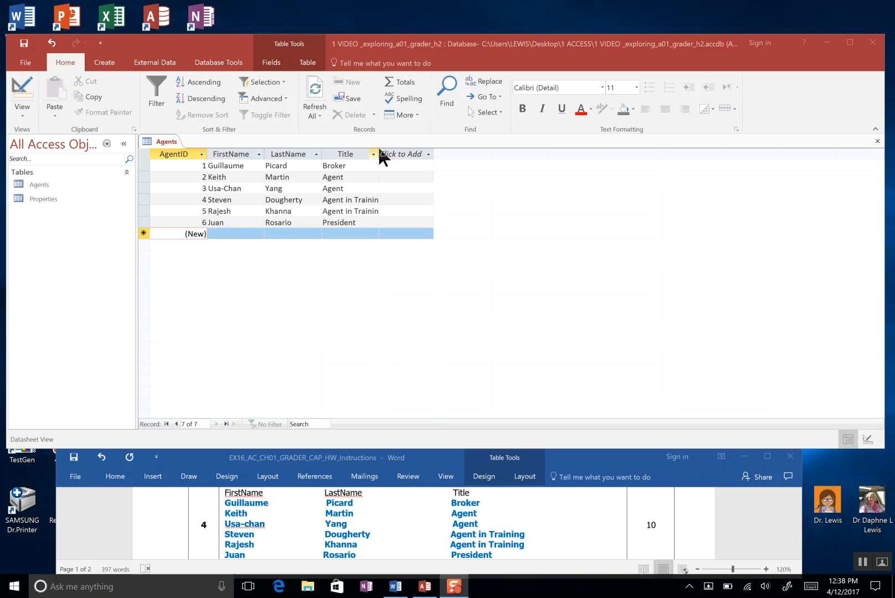
# Widen the Title column of the Agents datasheet enough to fit "Agent in Training"
pyautogui.moveTo(380, 151); pyautogui.dragTo(415, 154)
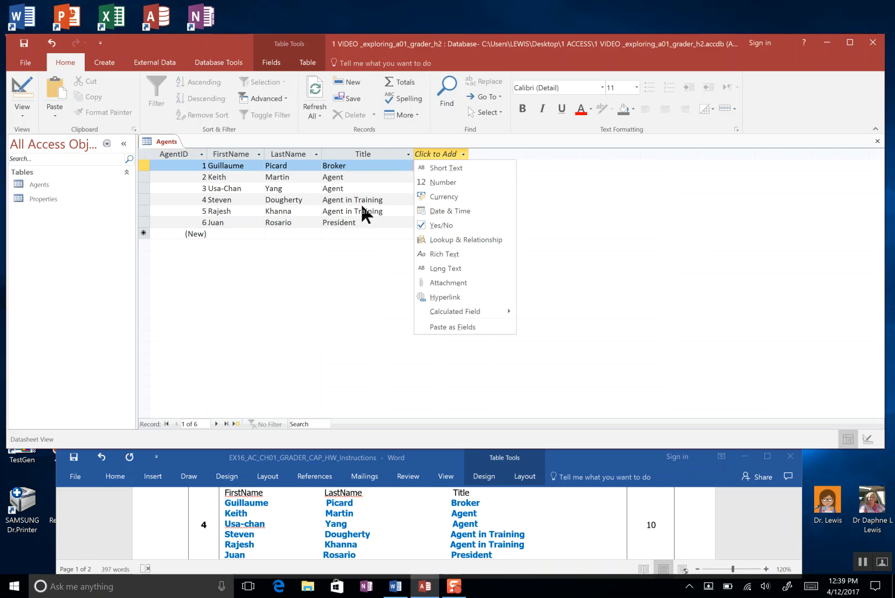
pyautogui.press('Escape')
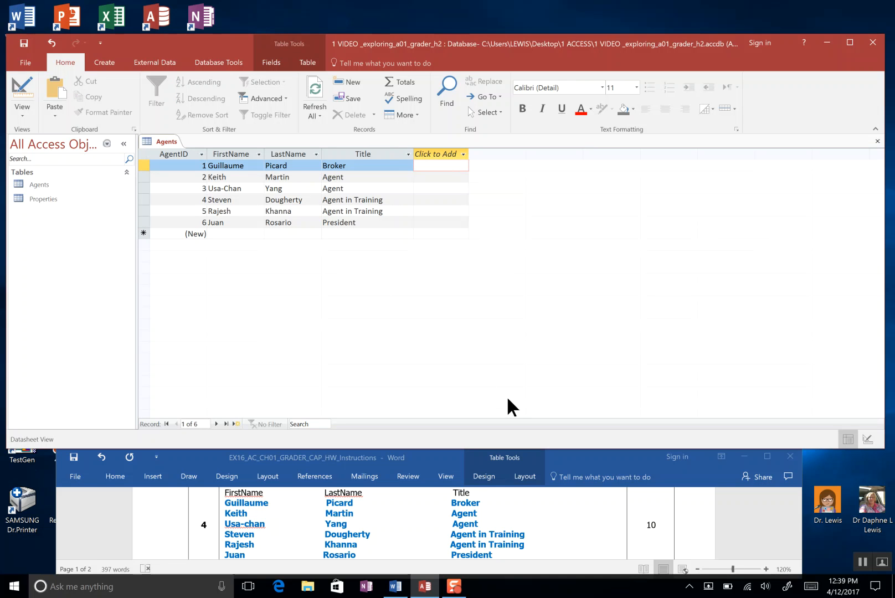
pyautogui.click(864, 558)
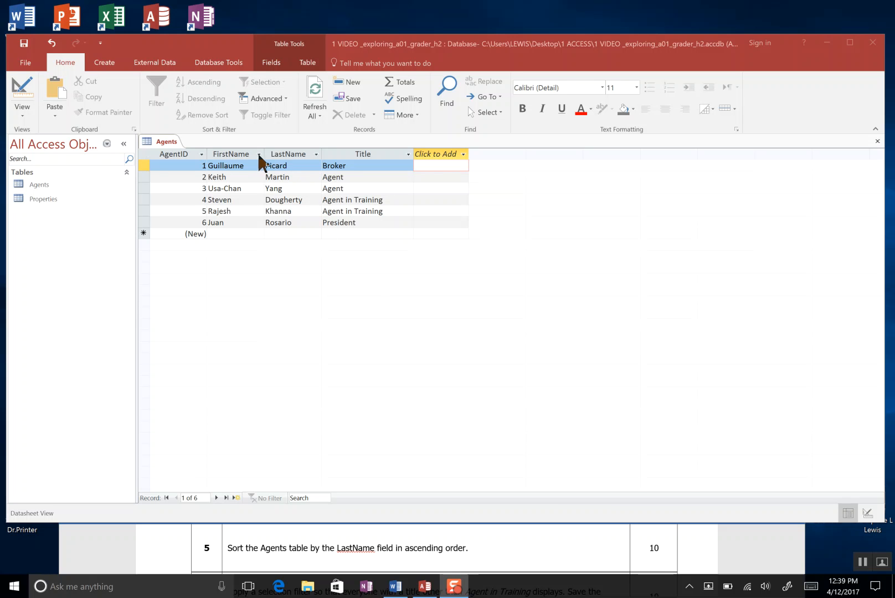
# Sort the Agents datasheet by the LastName field in ascending order
pyautogui.click(315, 154)
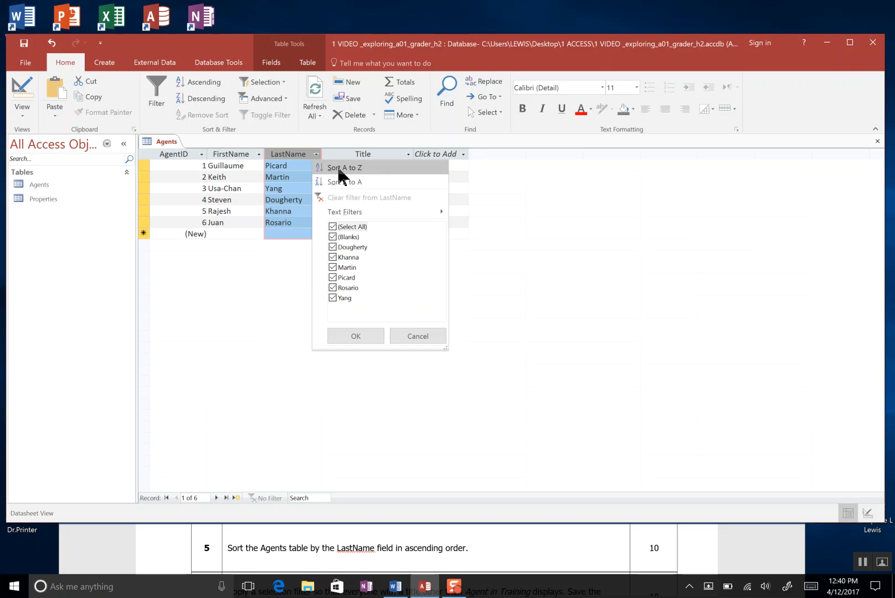
pyautogui.click(337, 166)
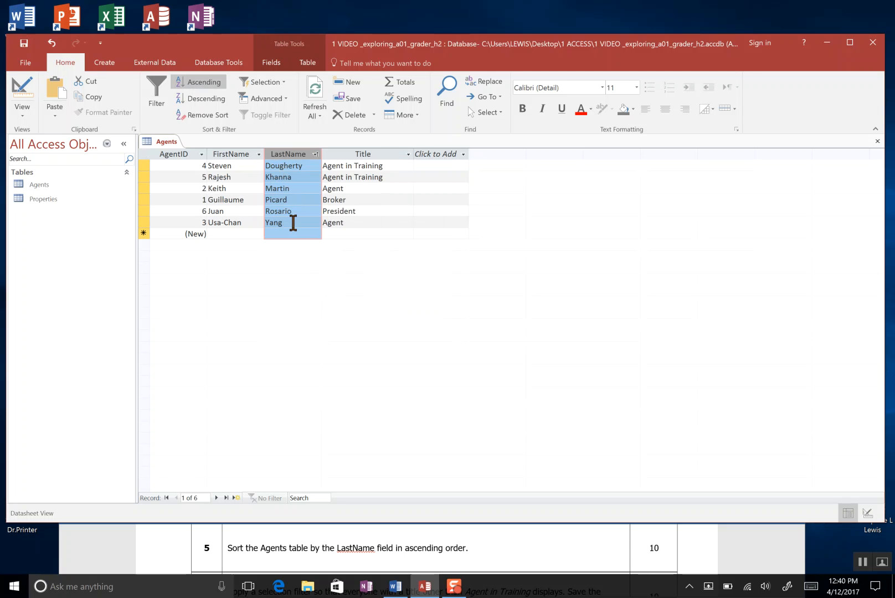
pyautogui.click(145, 222)
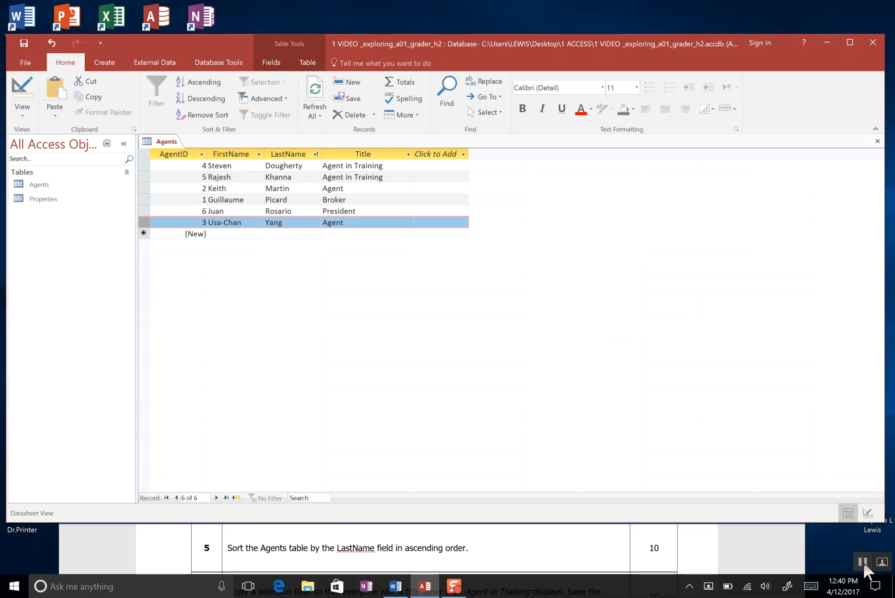
# In instruction 6 of the Word document, bold and yellow-highlight "Agent in Training" and start a new line before "Save the changes"
pyautogui.scroll(-2, 586, 539)
pyautogui.click(585, 539)
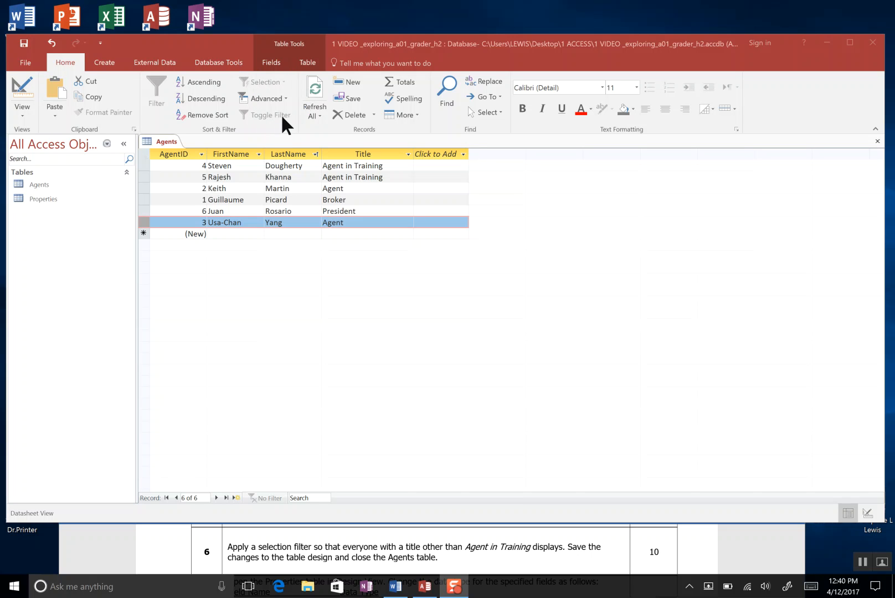
pyautogui.click(341, 153)
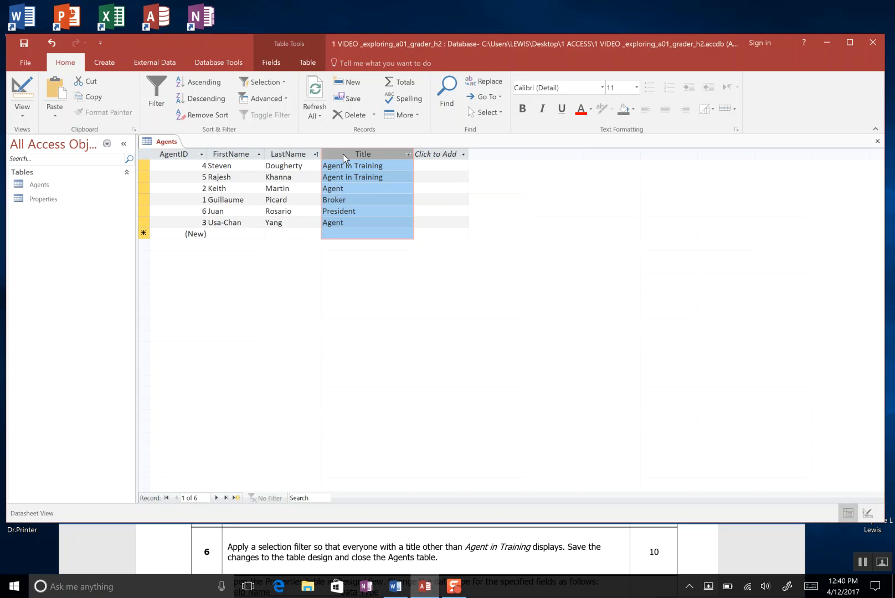
pyautogui.click(536, 547)
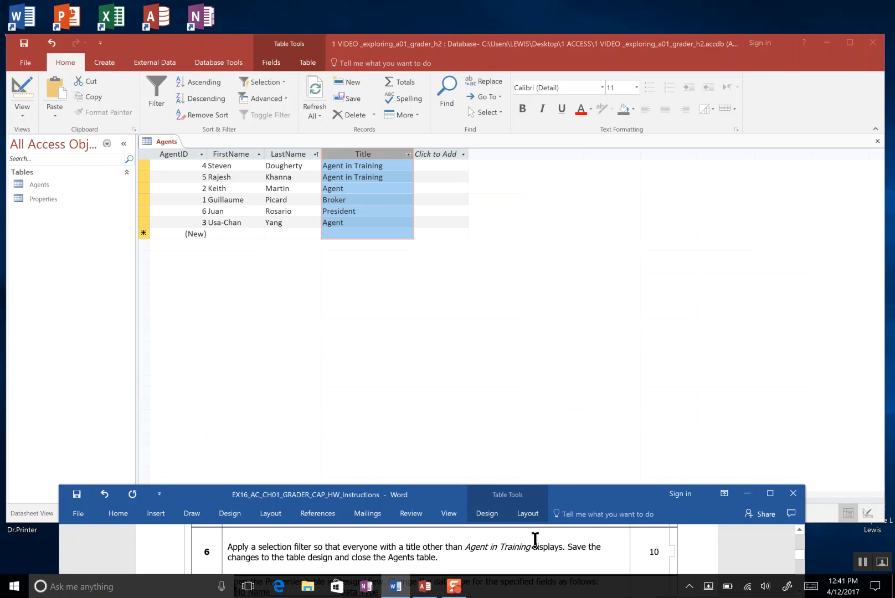
pyautogui.moveTo(533, 548); pyautogui.dragTo(467, 547)
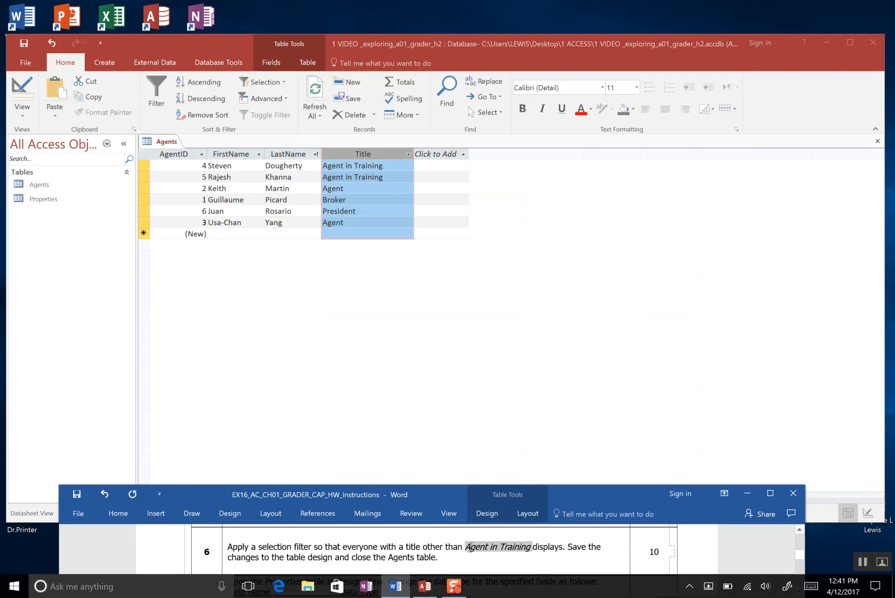
pyautogui.click(478, 527)
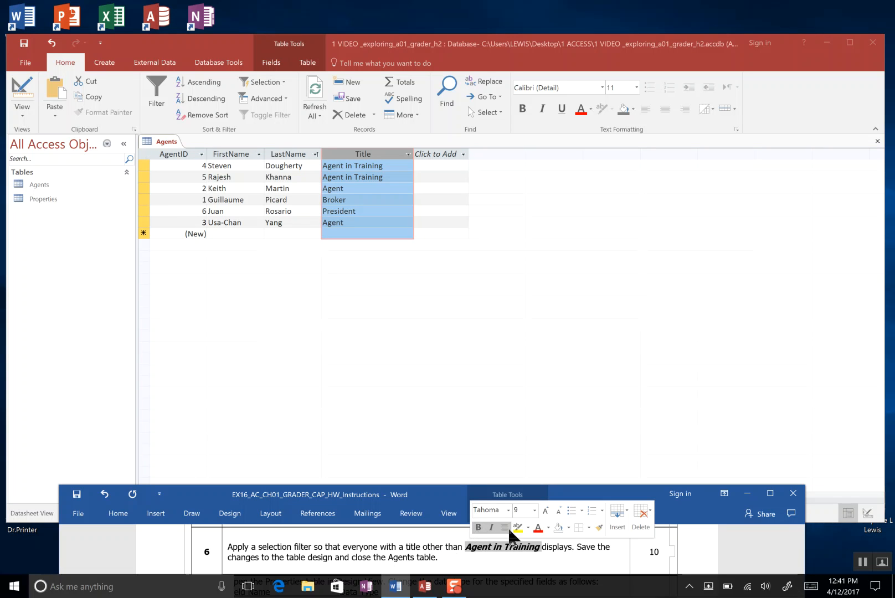
pyautogui.click(517, 527)
pyautogui.click(553, 559)
pyautogui.click(577, 547)
pyautogui.press('Return')
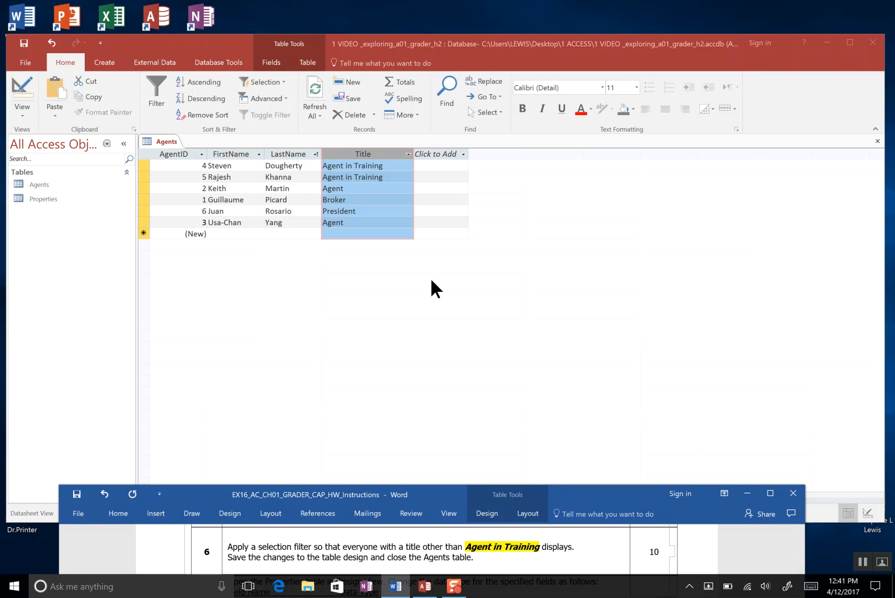
# Bold and underline the phrase "selection filter" in instruction 6 of the Word document
pyautogui.click(383, 153)
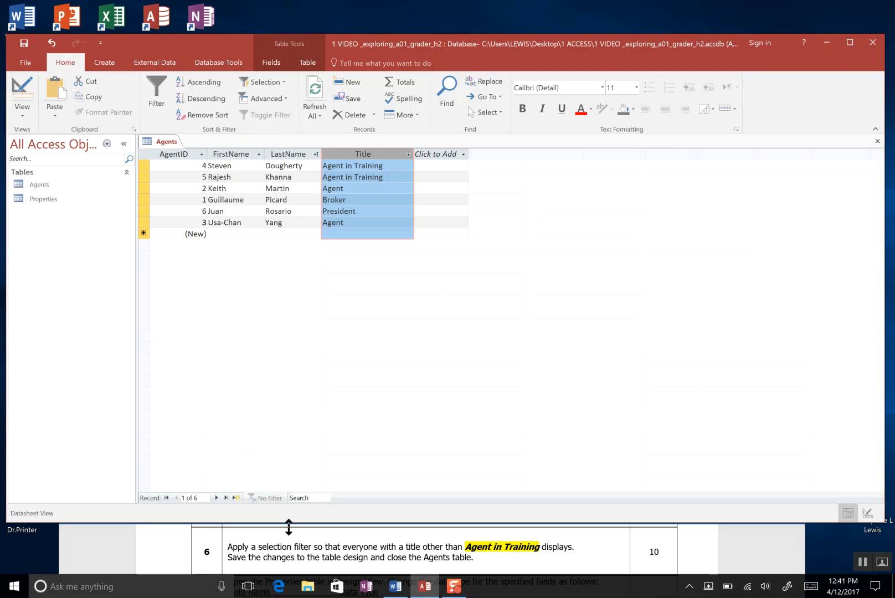
pyautogui.click(289, 551)
pyautogui.moveTo(313, 546); pyautogui.dragTo(270, 552)
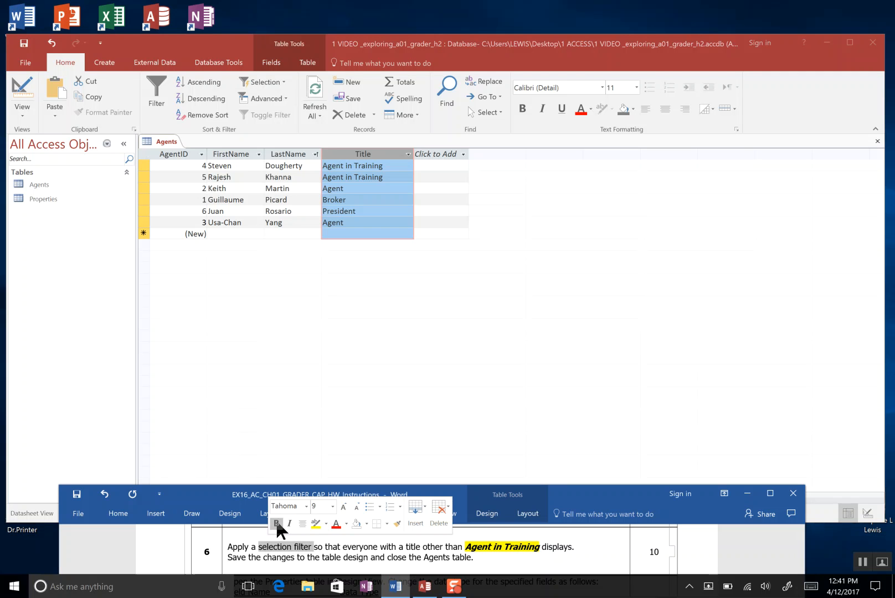
pyautogui.click(276, 523)
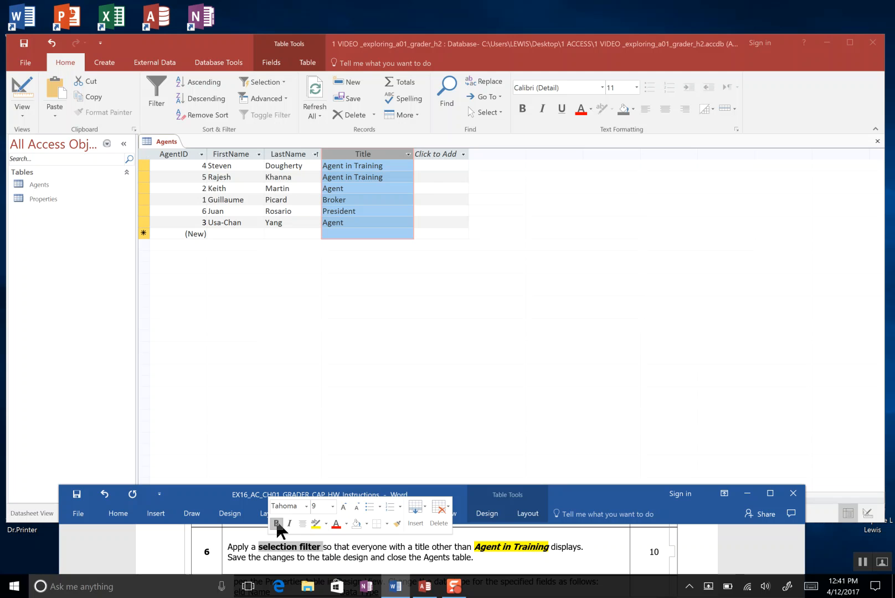
pyautogui.hotkey('ctrl', 'u')
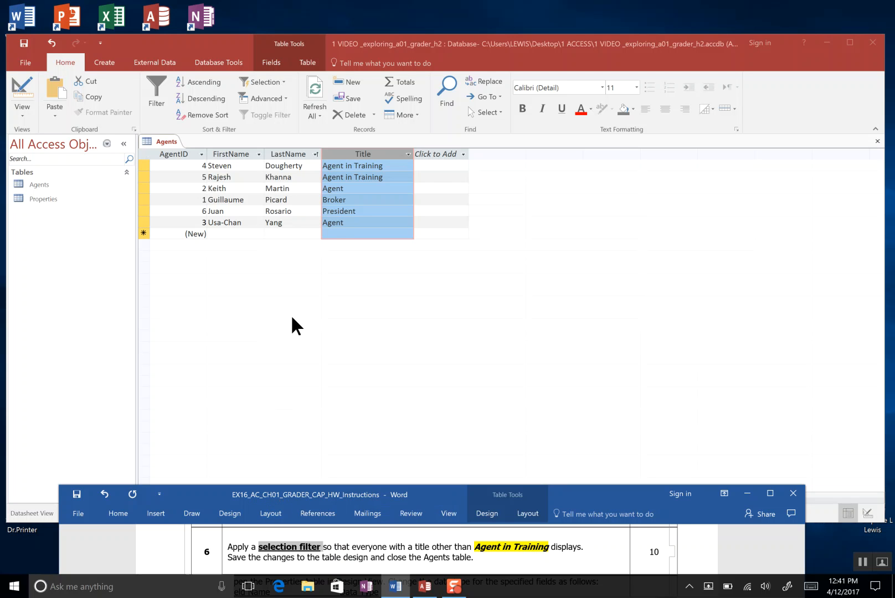
# In Access, apply a selection filter on the Title field for Does Not Equal "Agent in Training" and check the remaining titles
pyautogui.click(346, 155)
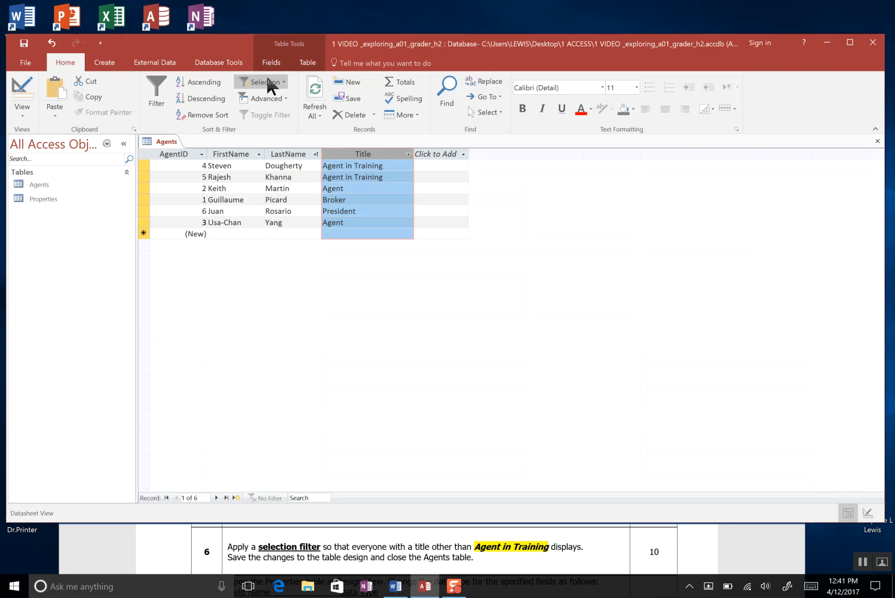
pyautogui.click(285, 82)
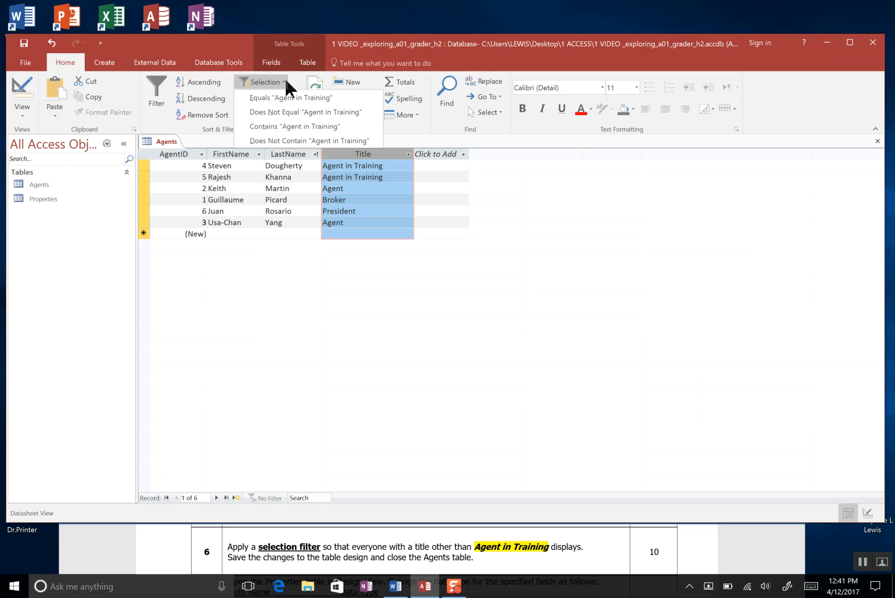
pyautogui.click(284, 112)
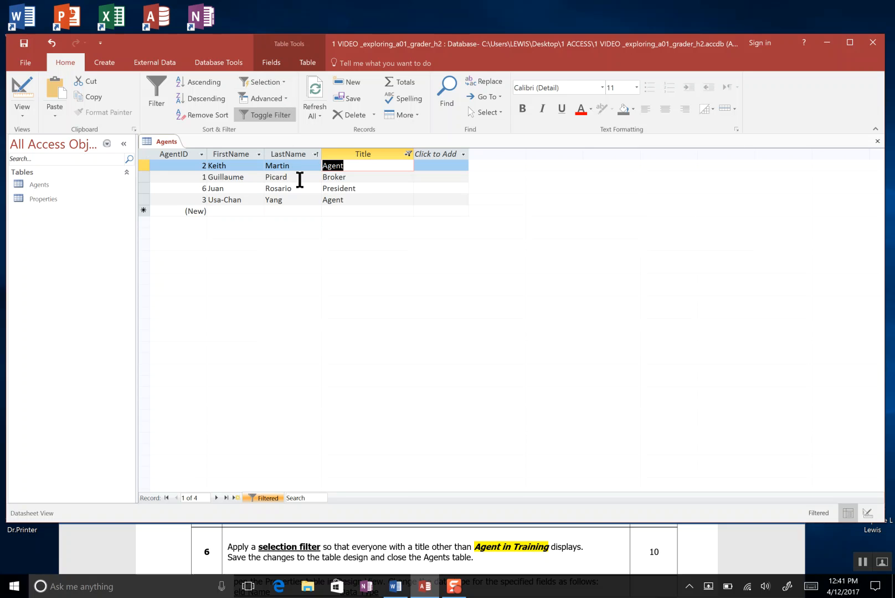
pyautogui.click(355, 165)
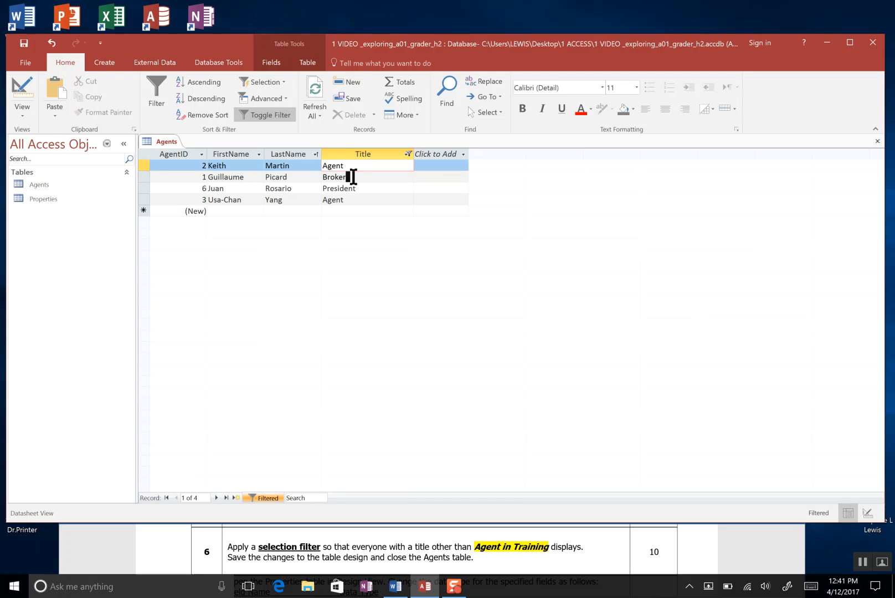
pyautogui.click(351, 177)
pyautogui.click(361, 189)
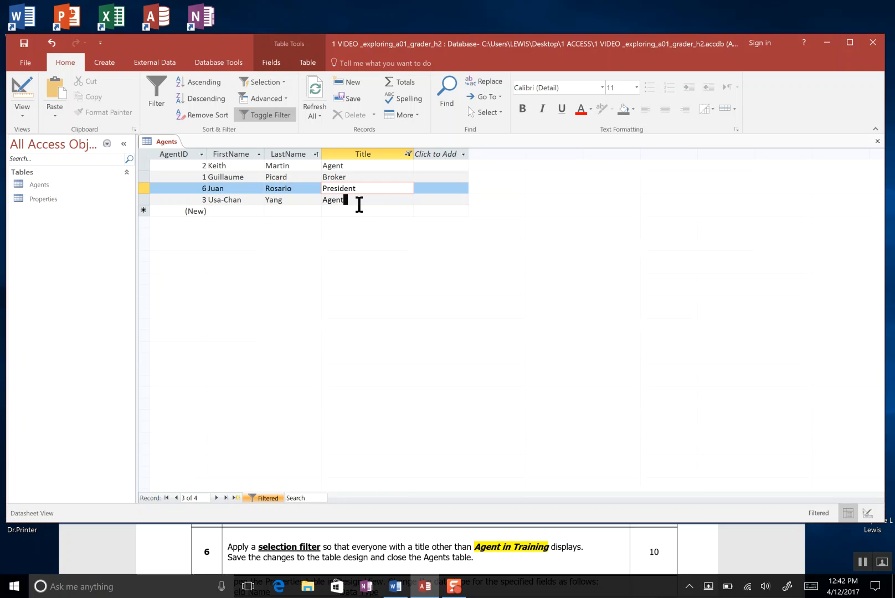
pyautogui.click(359, 201)
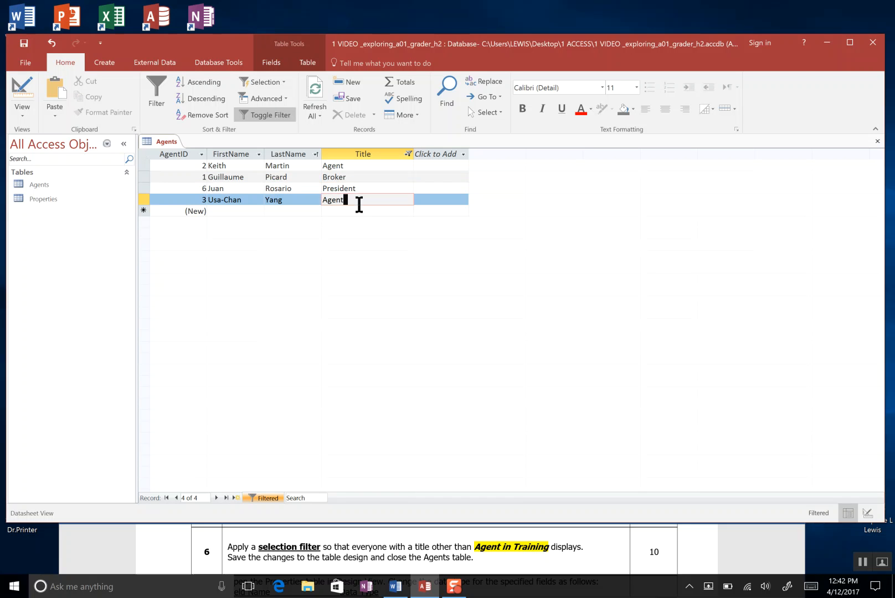
# Save the changes to the Agents table and close it
pyautogui.rightClick(162, 143)
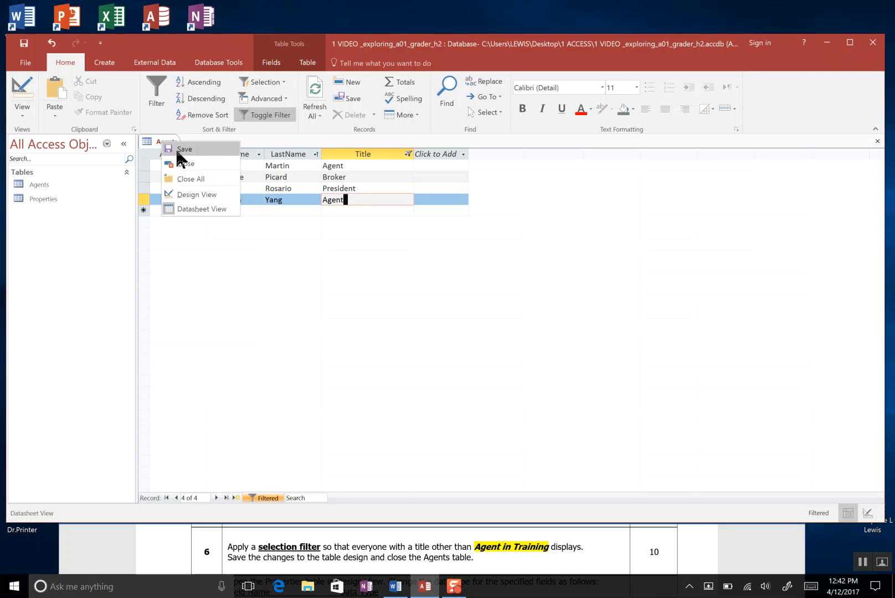
pyautogui.click(175, 147)
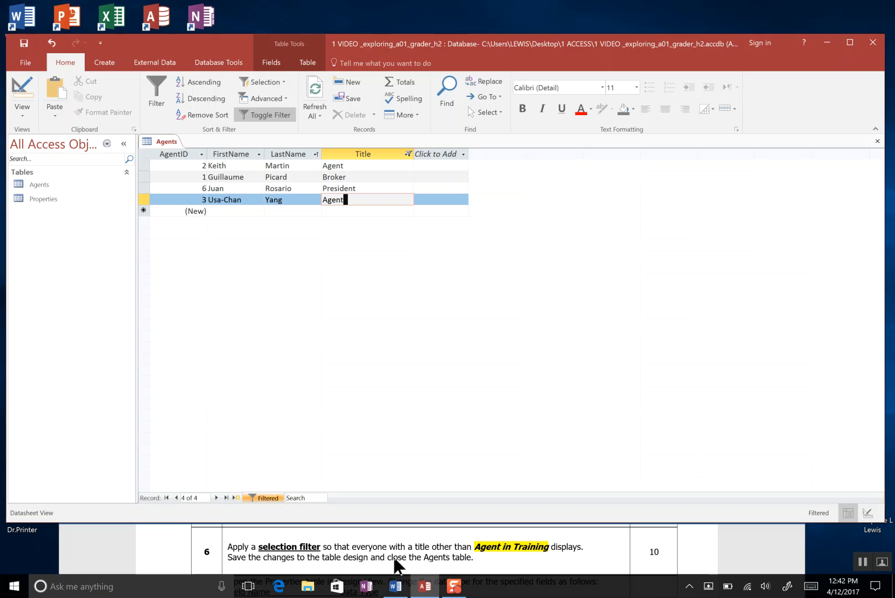
pyautogui.rightClick(169, 142)
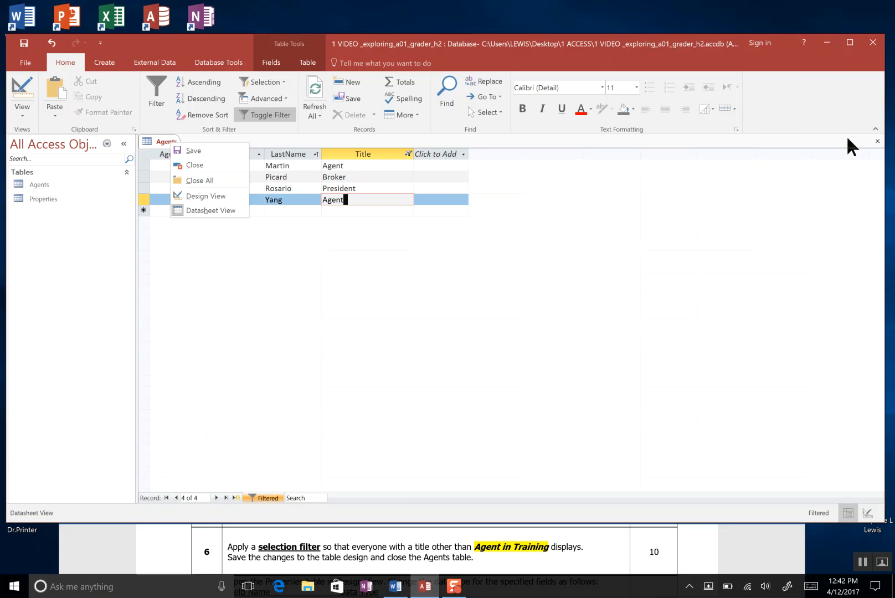
pyautogui.click(190, 163)
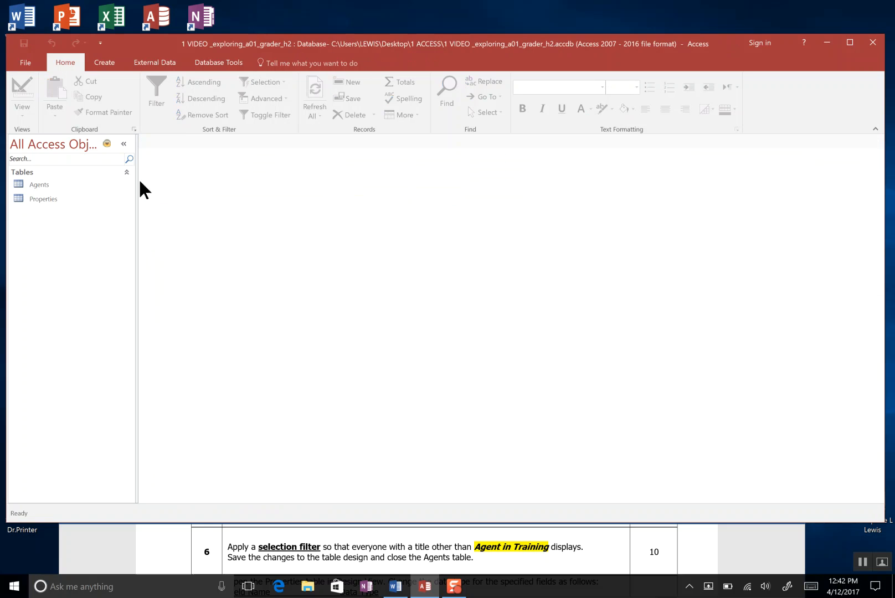
# Widen the navigation pane to fit "All Access Objects", and collapse and reopen both the pane and its Tables group
pyautogui.moveTo(140, 185); pyautogui.dragTo(170, 184)
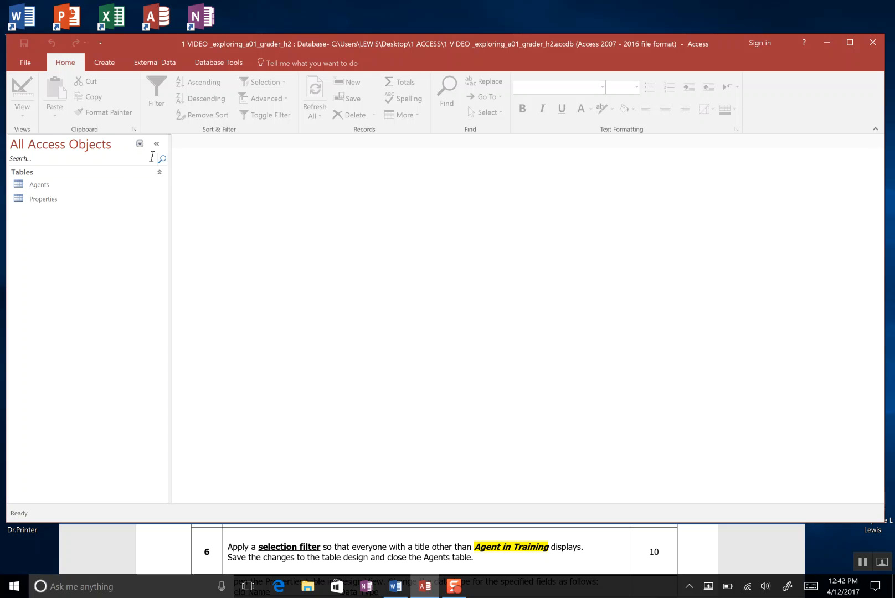
pyautogui.click(164, 145)
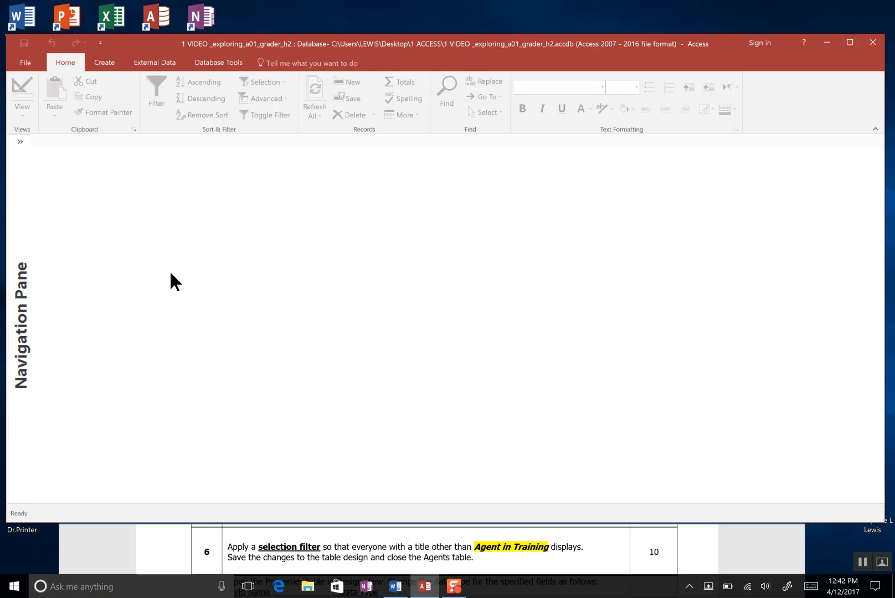
pyautogui.click(22, 140)
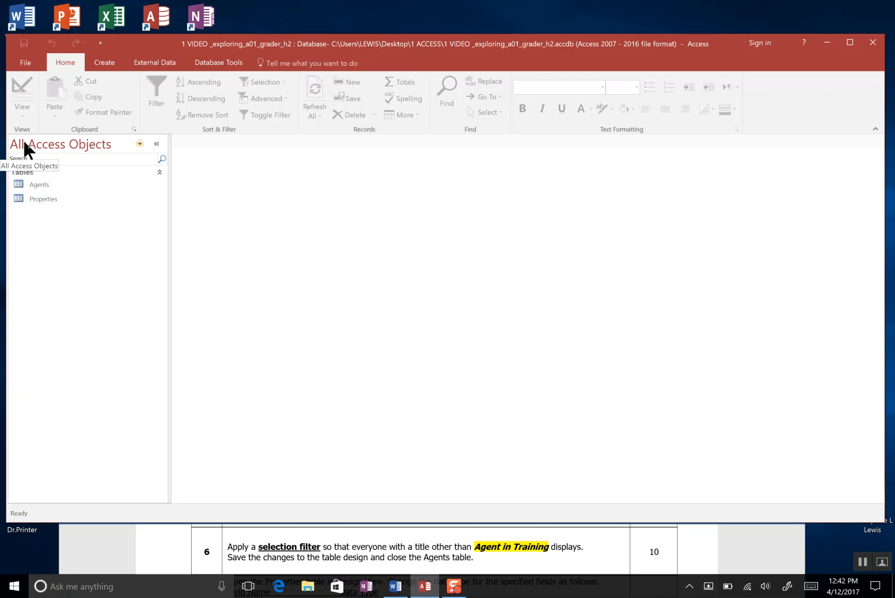
pyautogui.click(161, 172)
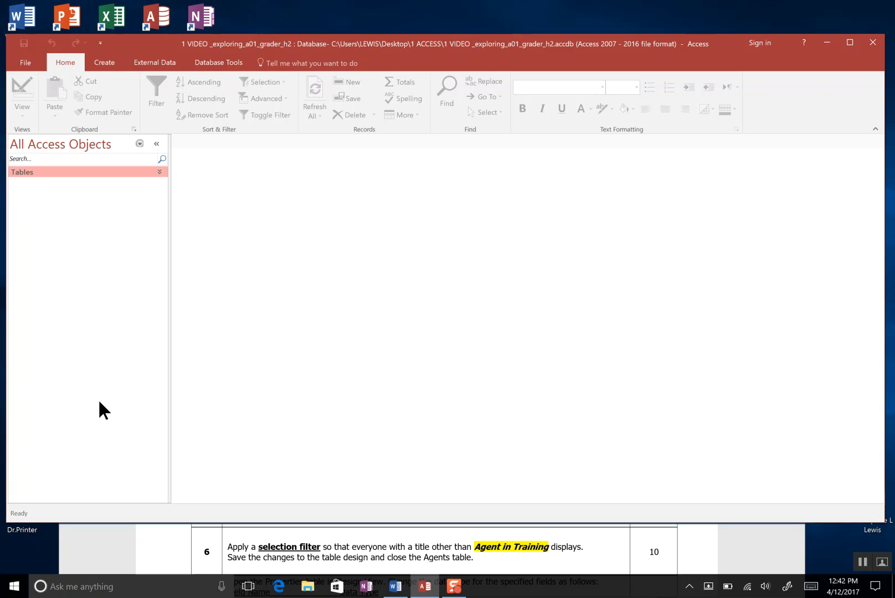
pyautogui.click(160, 172)
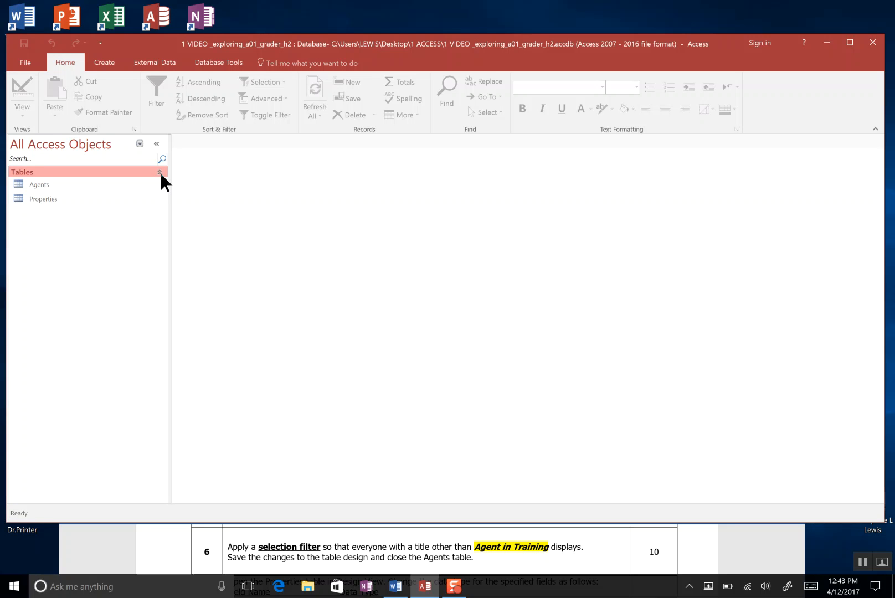